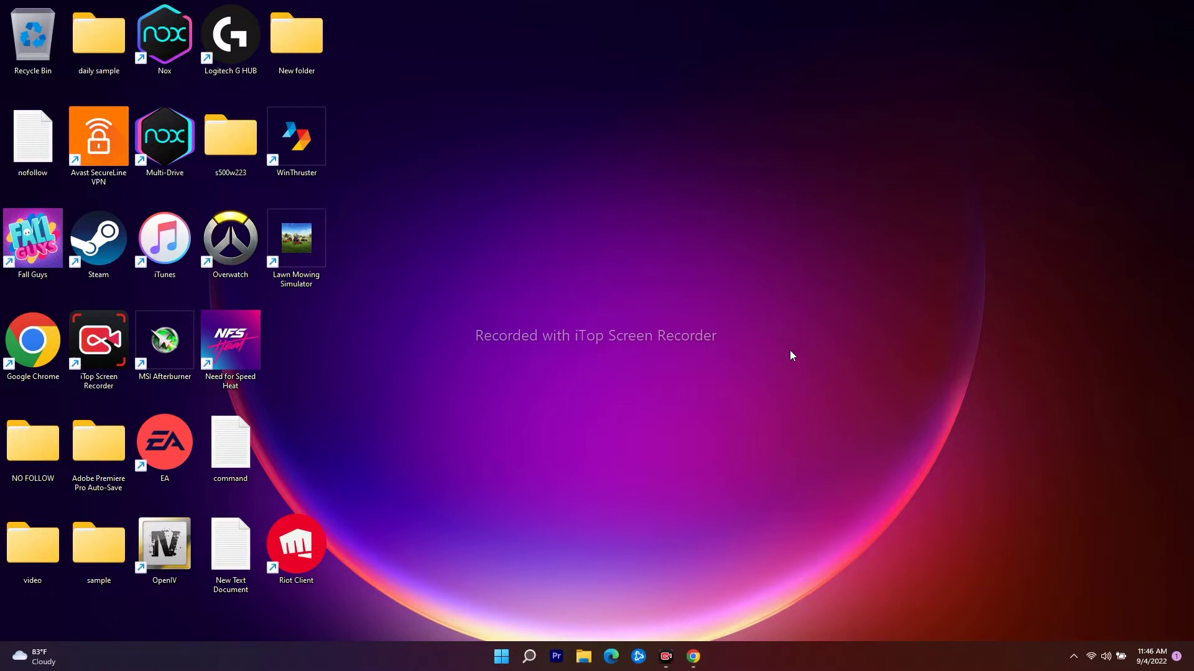
Turn on downloading drivers and device software over metered connections in the Printers & scanners settings, and close Settings.
right_click(502, 659)
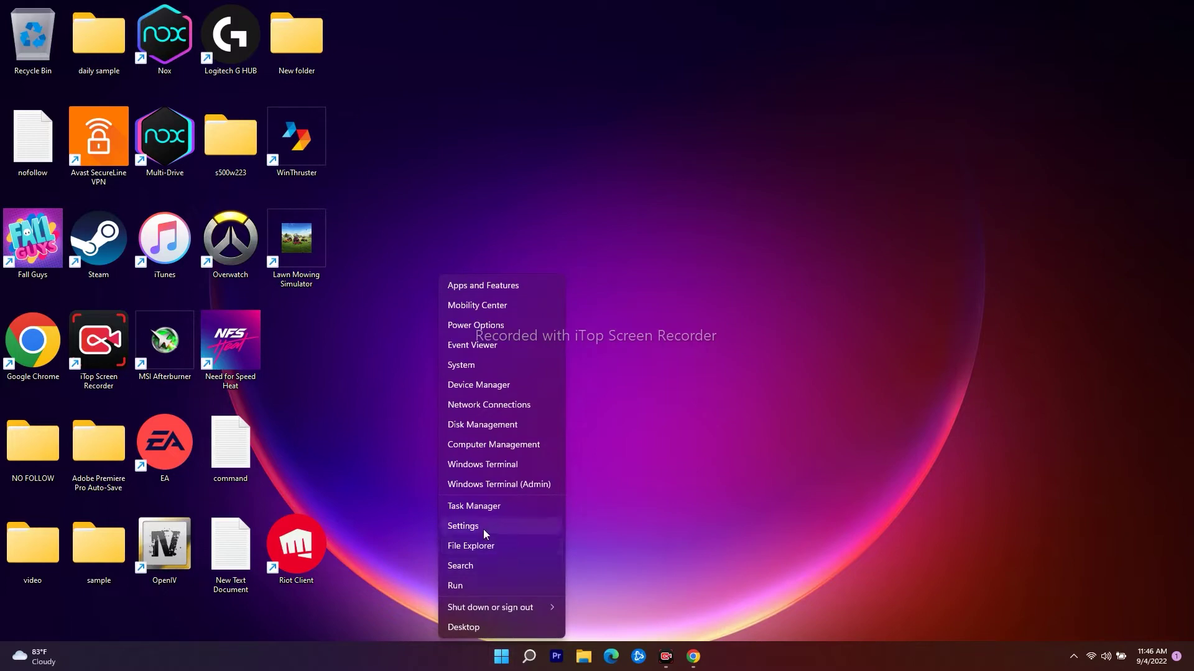
left_click(477, 528)
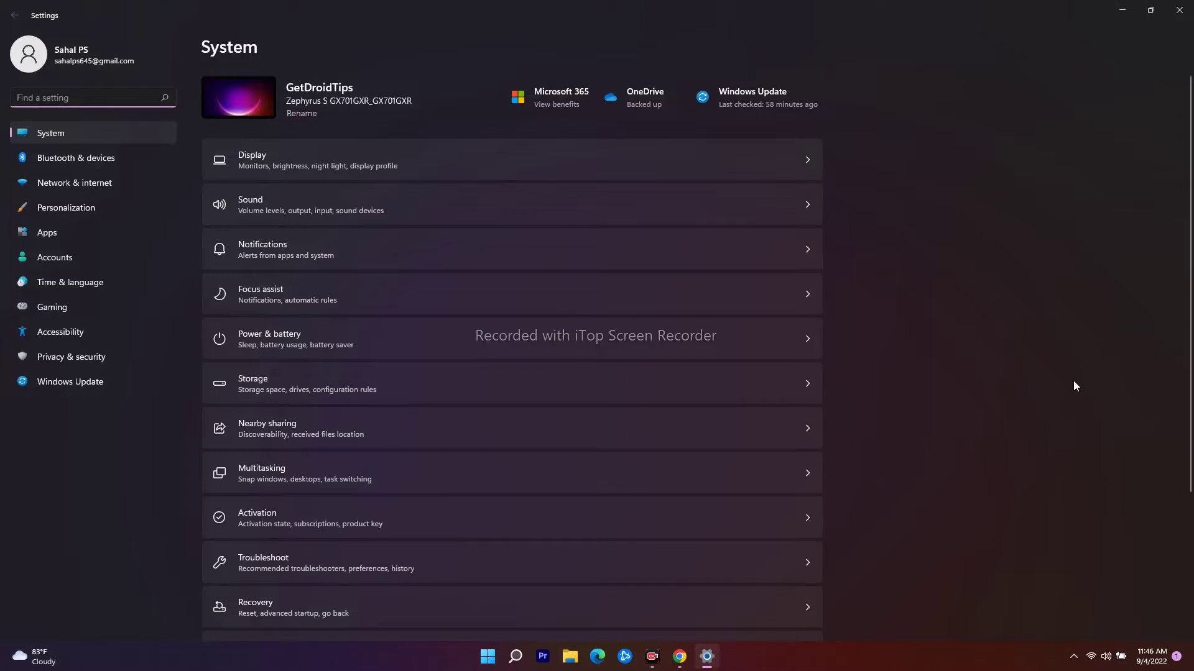
left_click(107, 158)
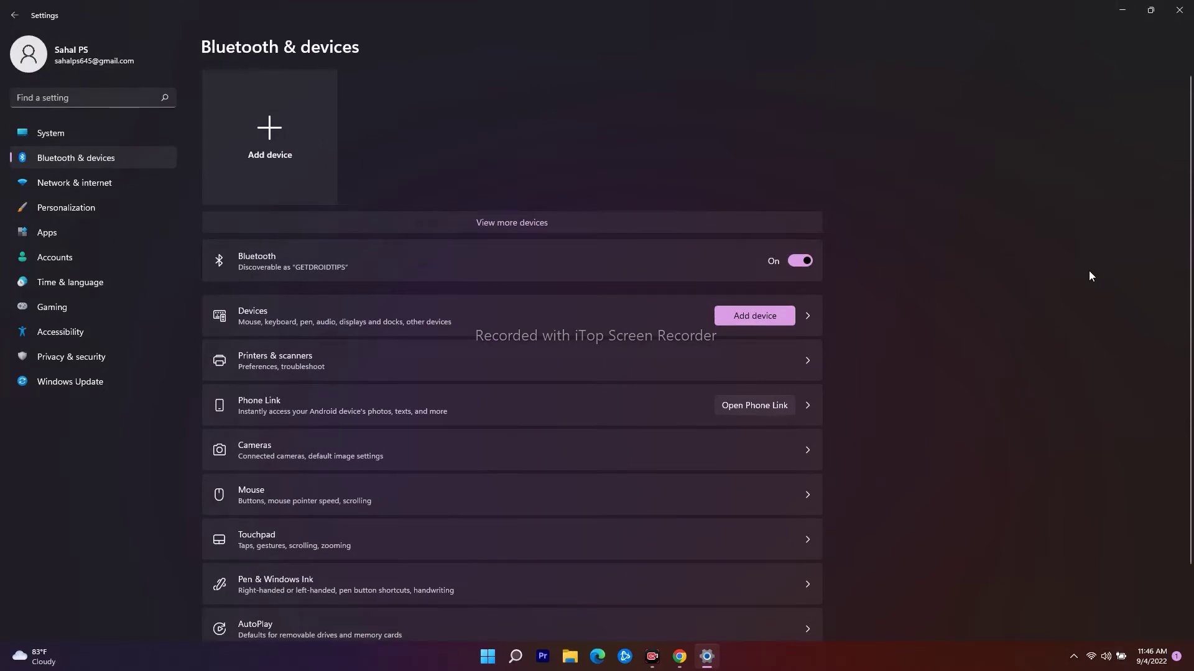
scroll(849, 291, "down", 2)
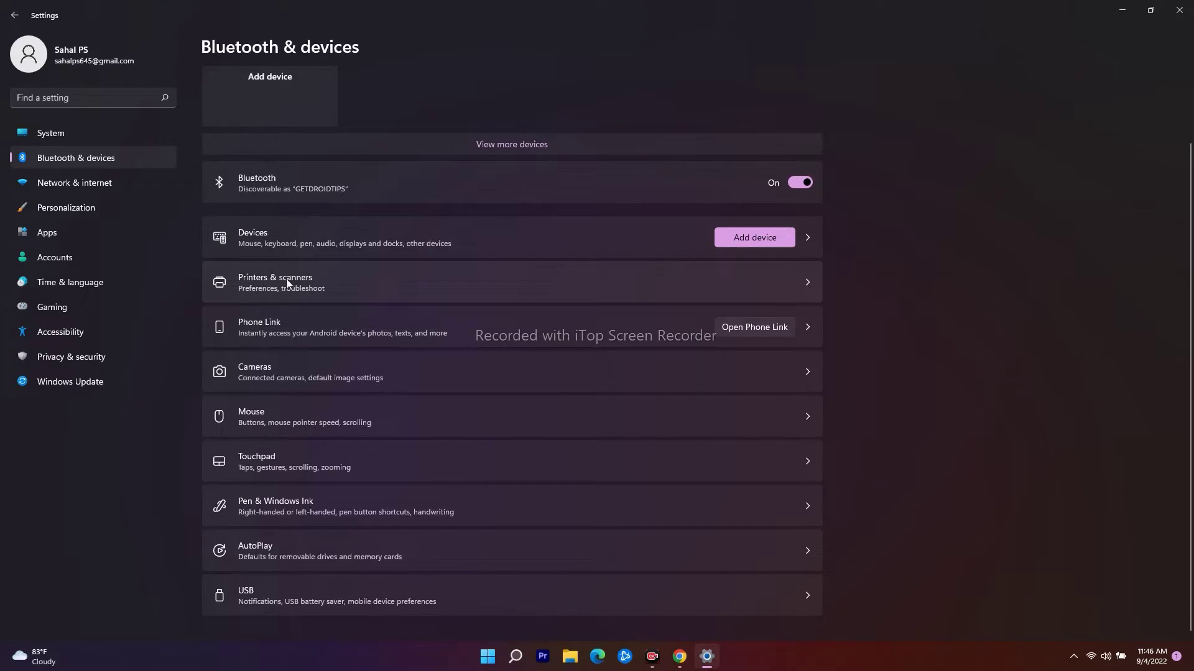
left_click(803, 281)
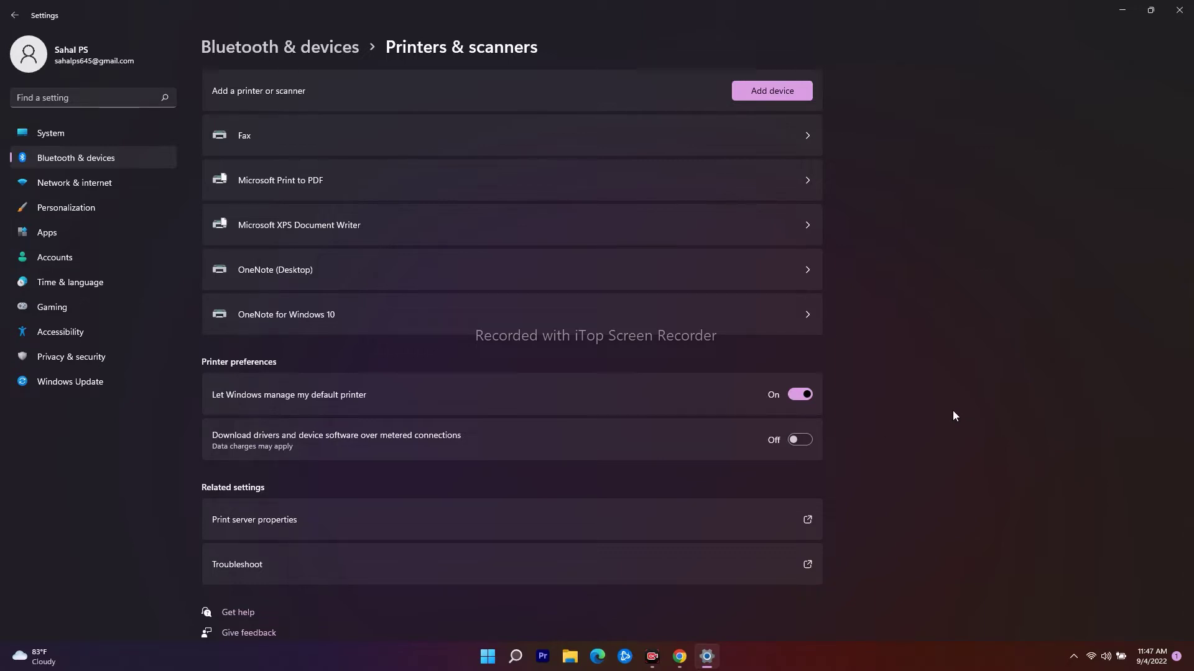
left_click(792, 440)
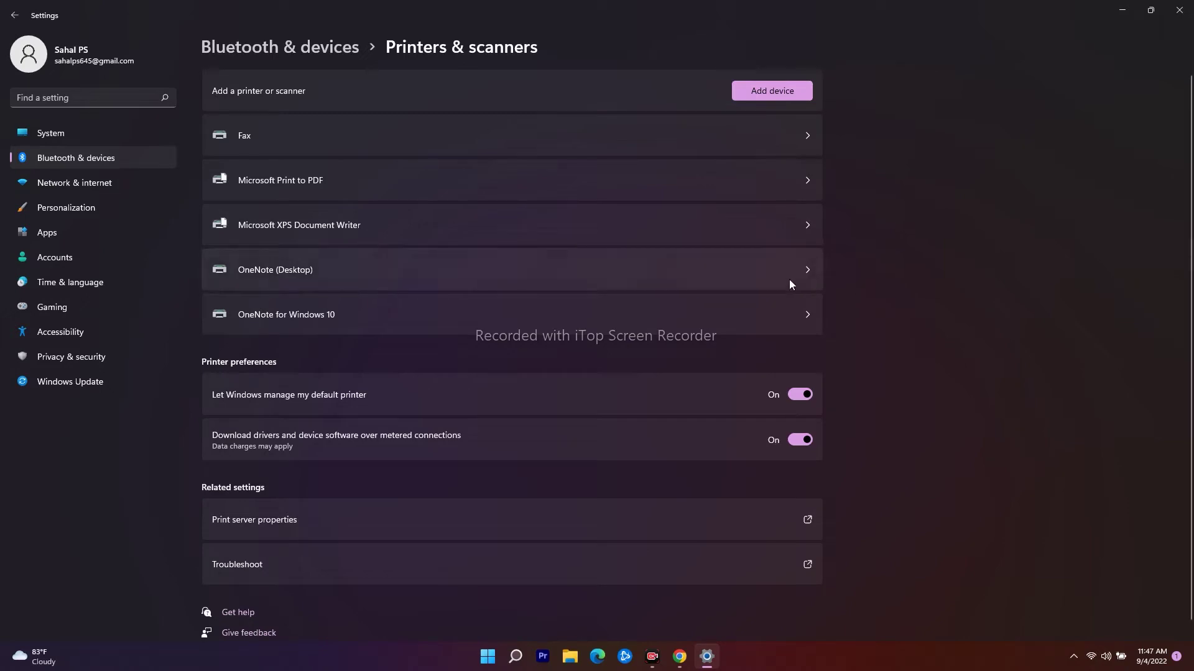
left_click(1180, 12)
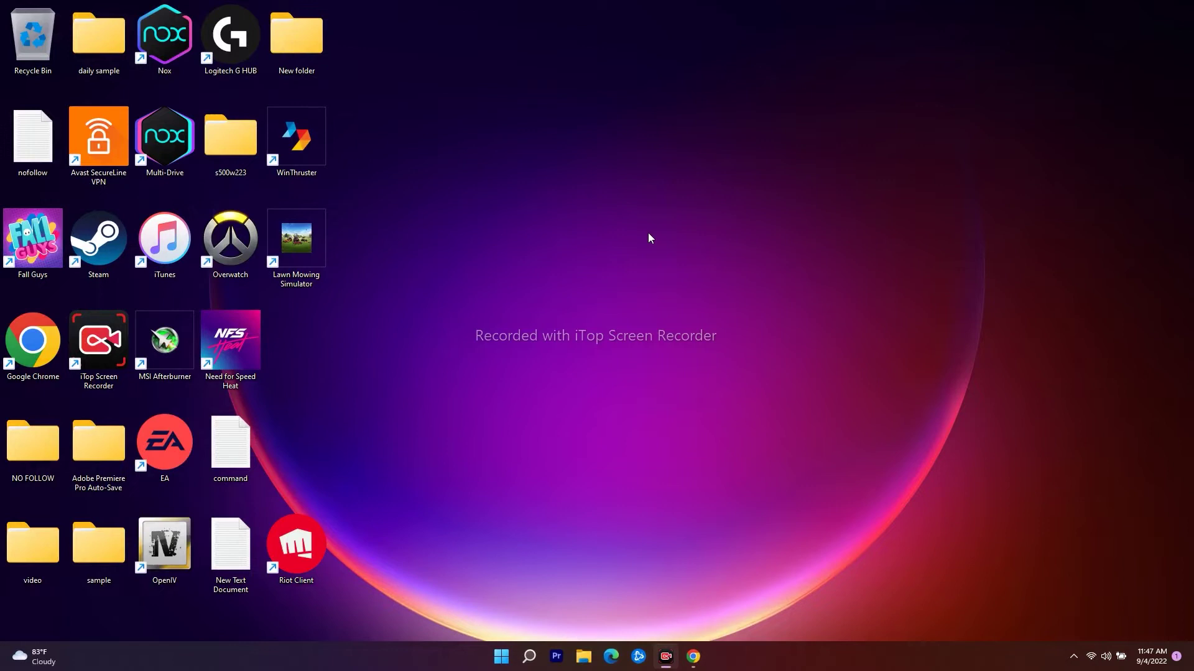
Turn on the metered connection option in the connected Wi-Fi network's properties and close Settings.
right_click(500, 663)
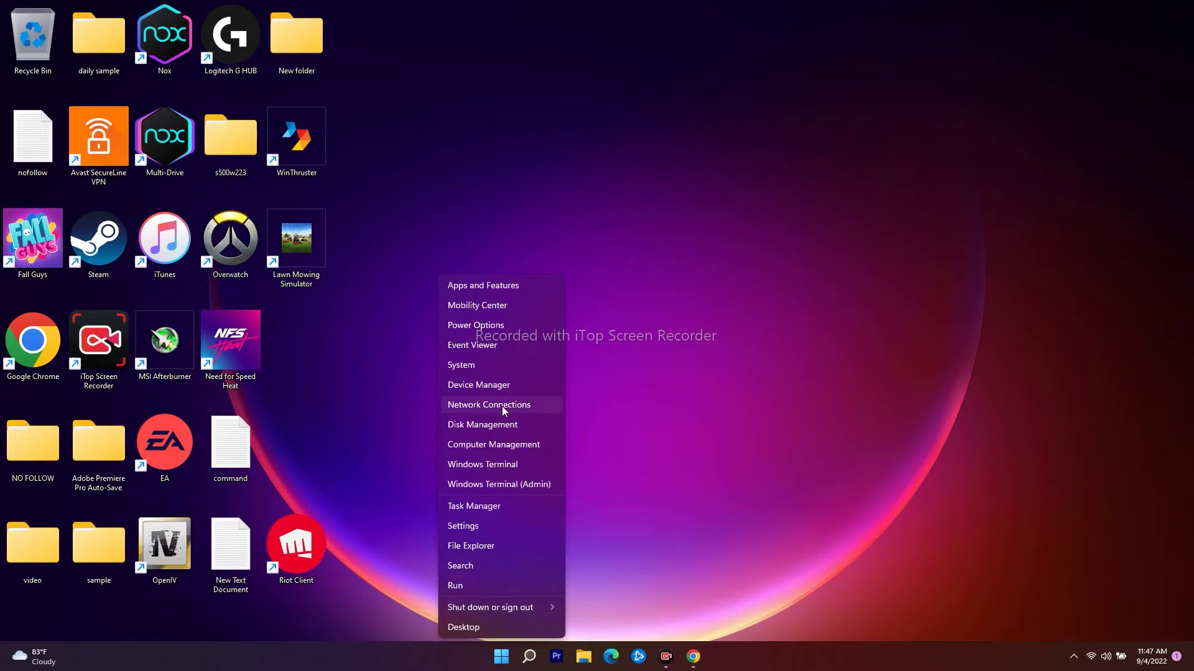
left_click(502, 405)
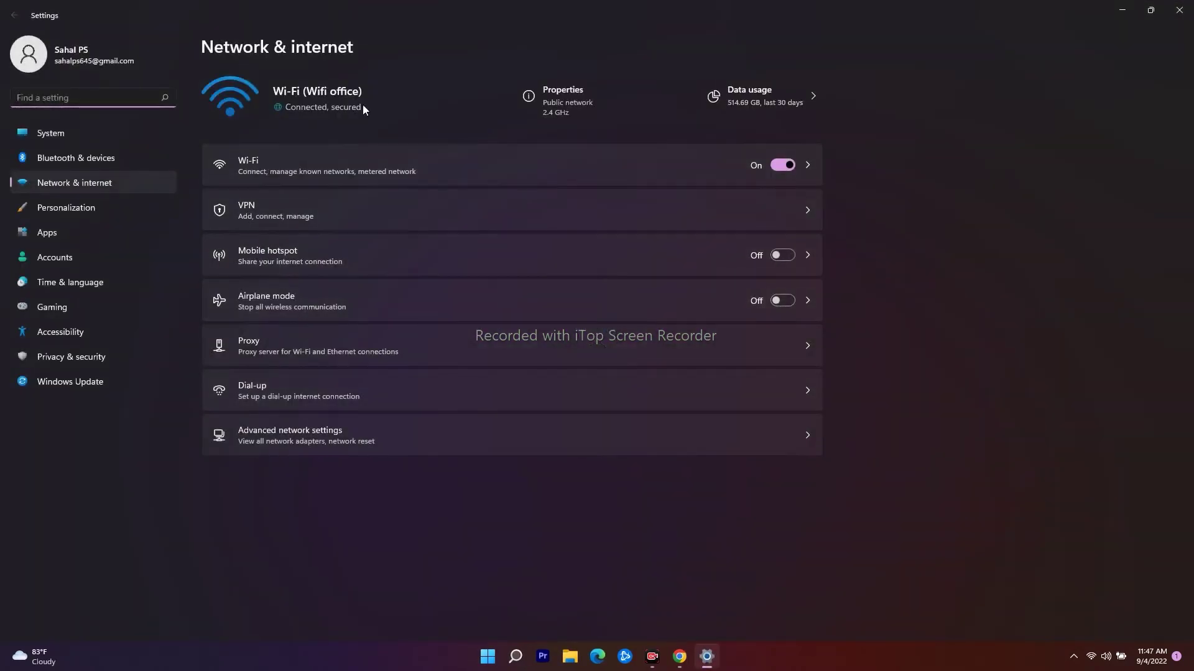
left_click(568, 92)
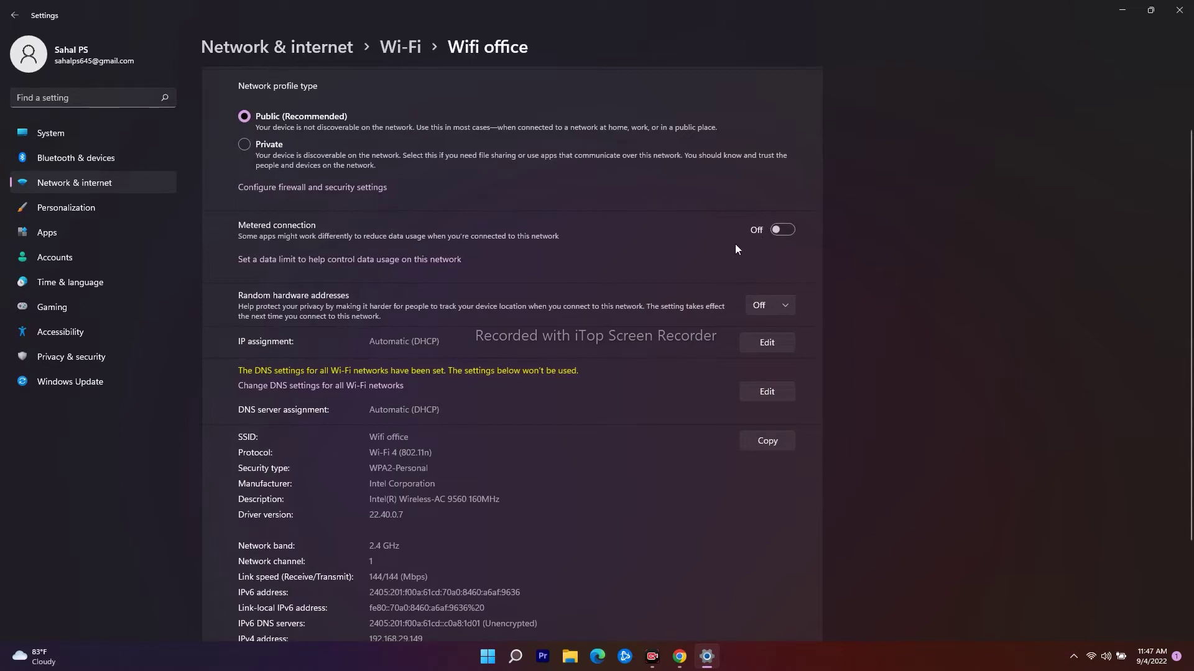
left_click(784, 233)
left_click(1179, 10)
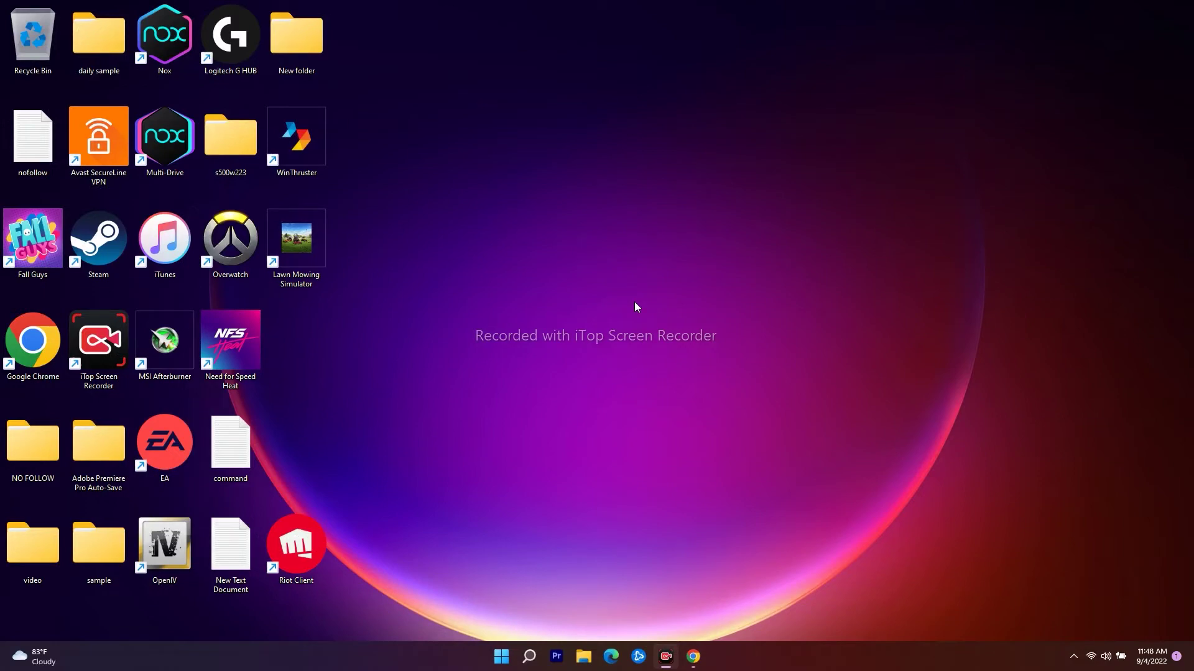
View the kinds of device that can be added under Bluetooth & devices, and dismiss the dialog without adding one.
right_click(501, 656)
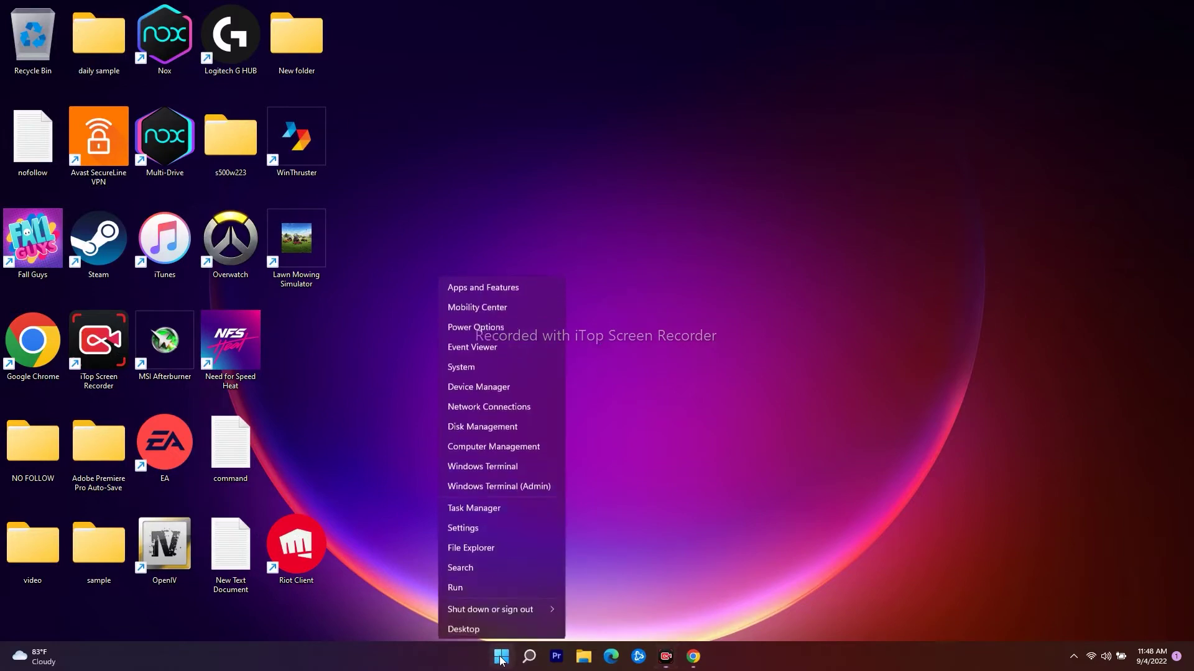
left_click(487, 534)
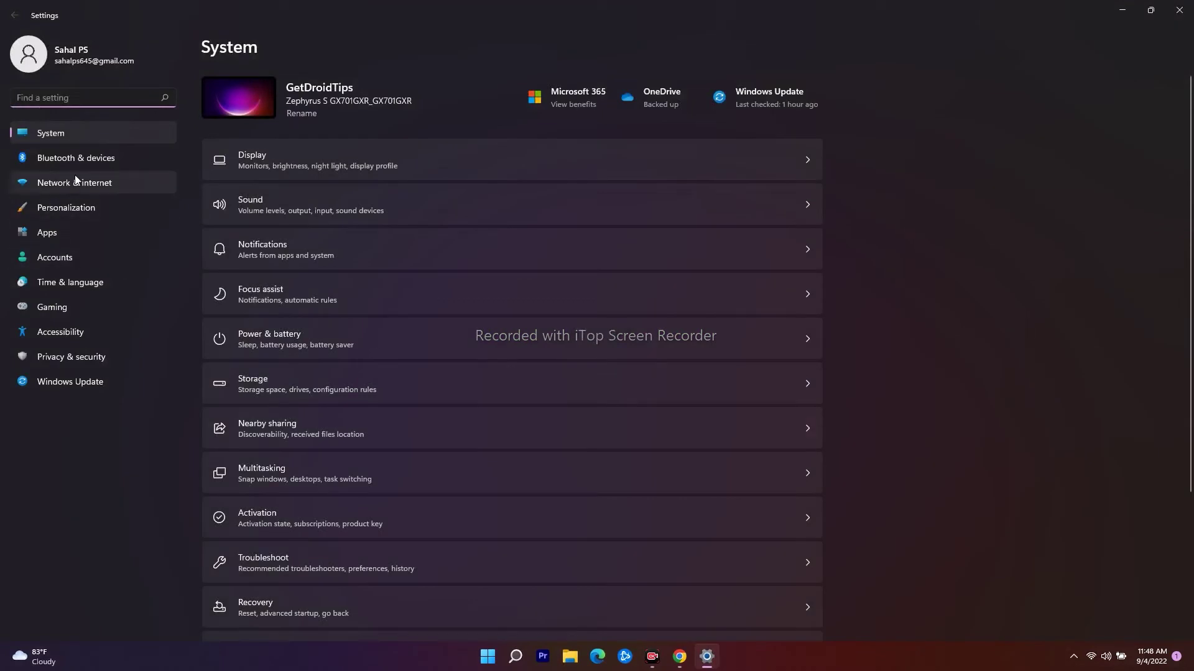
left_click(83, 160)
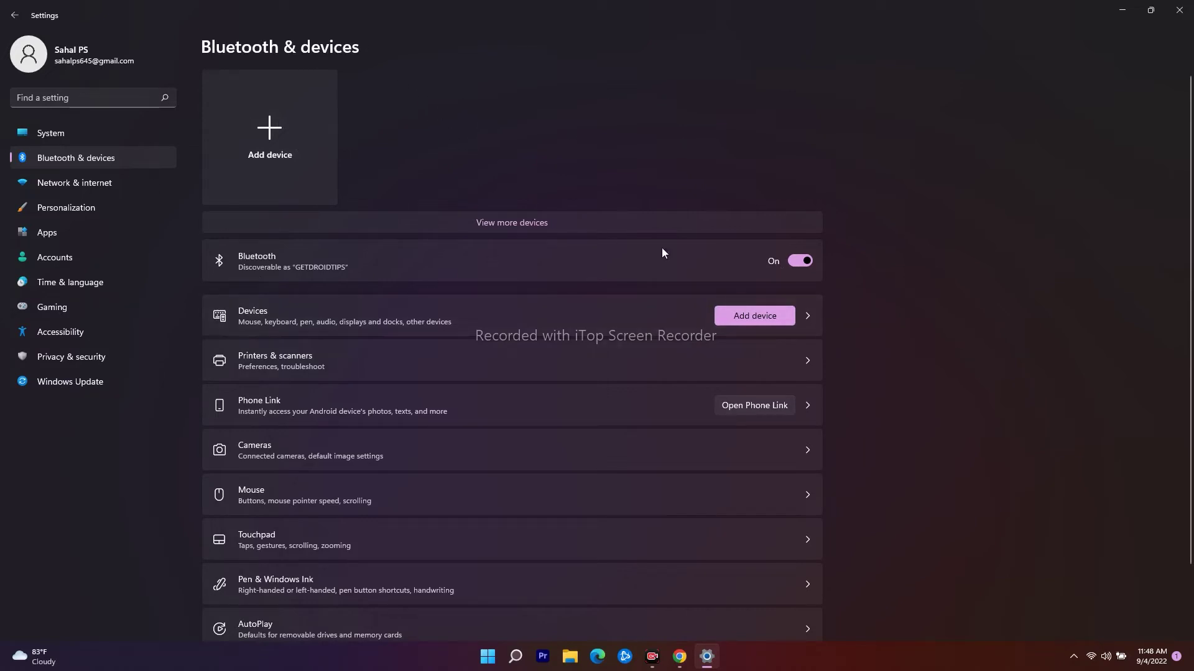
left_click(277, 136)
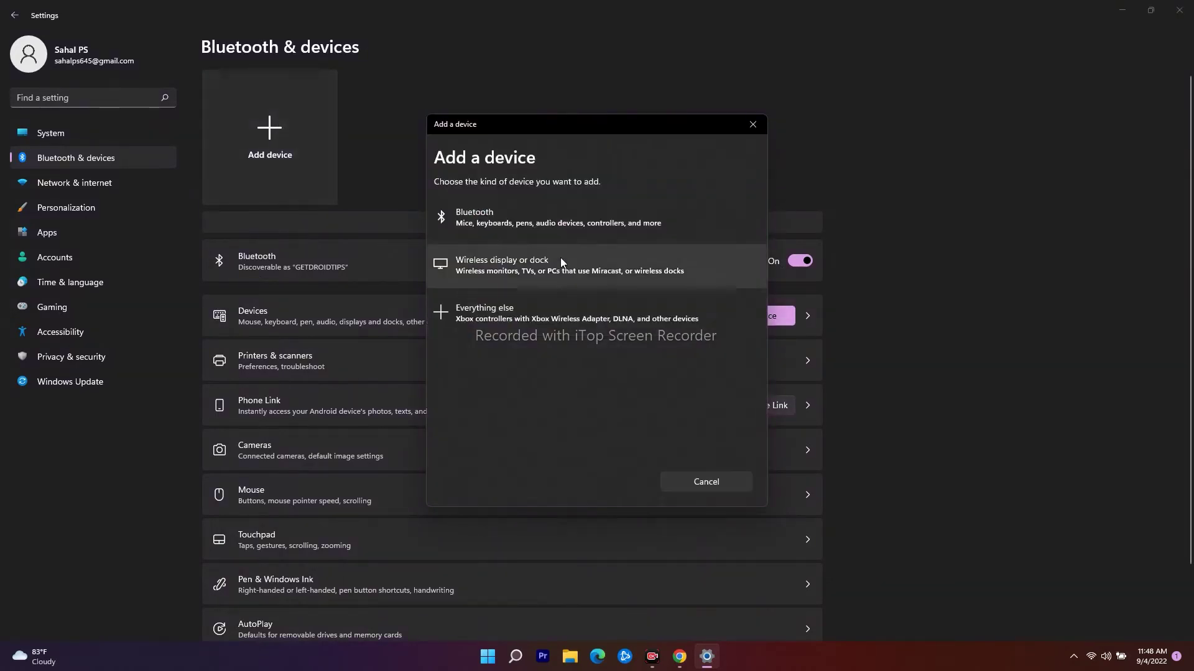
left_click(754, 123)
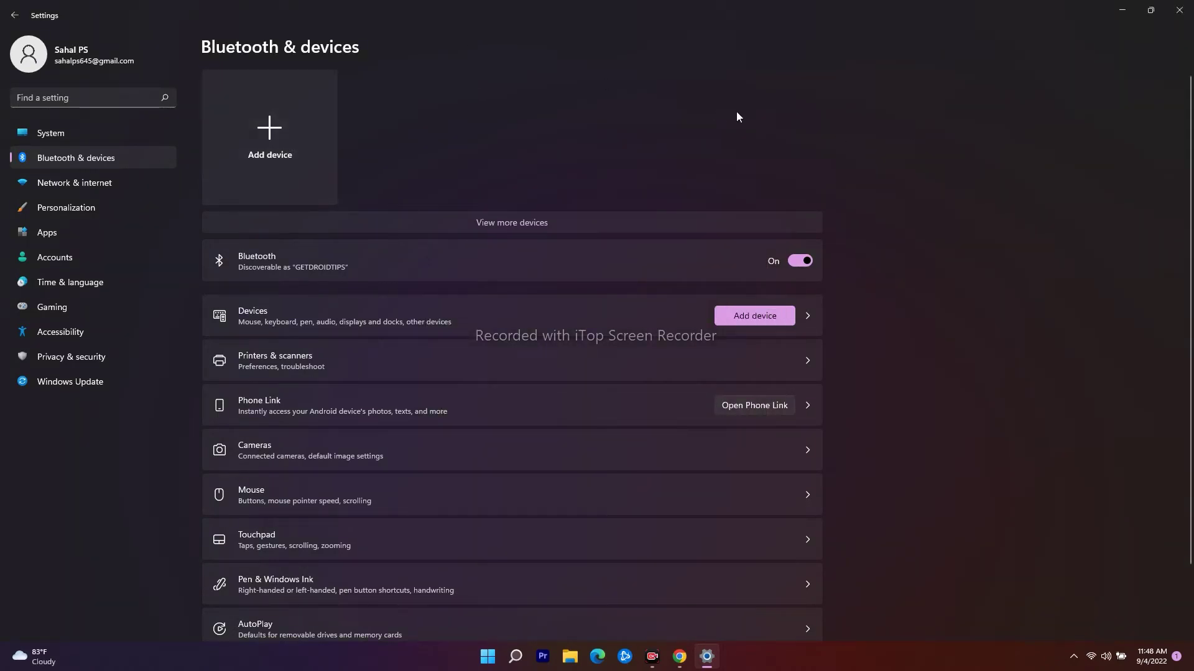
View the full list of connected devices under Bluetooth & devices, return to the overview and close Settings.
left_click(562, 223)
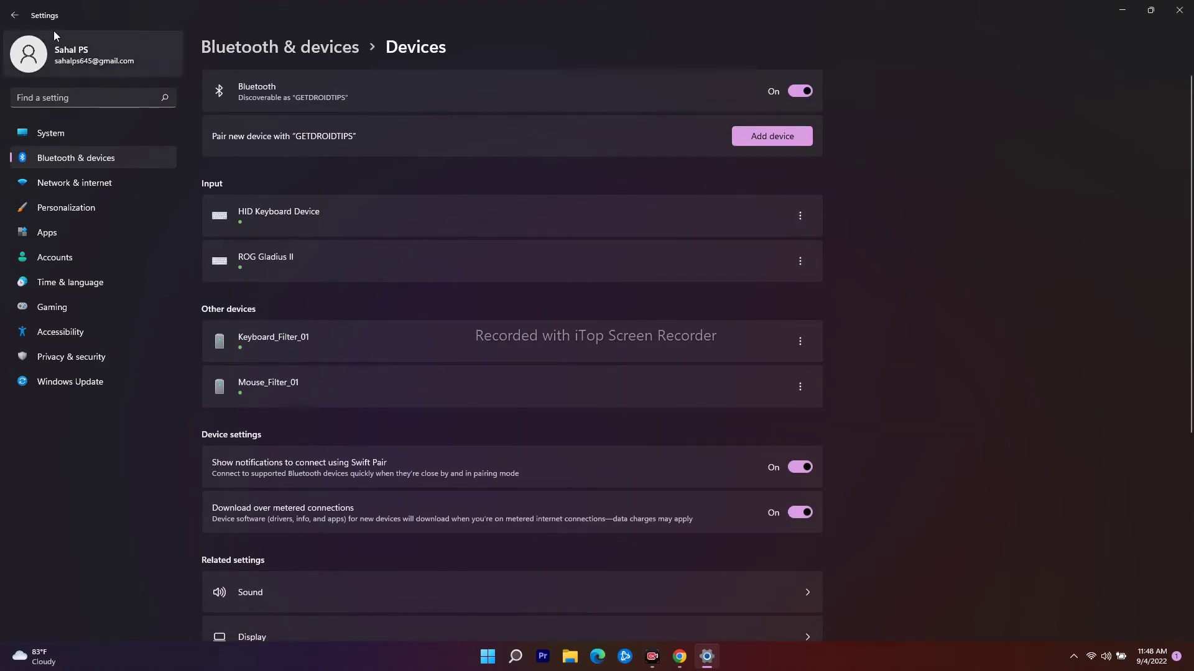
left_click(15, 15)
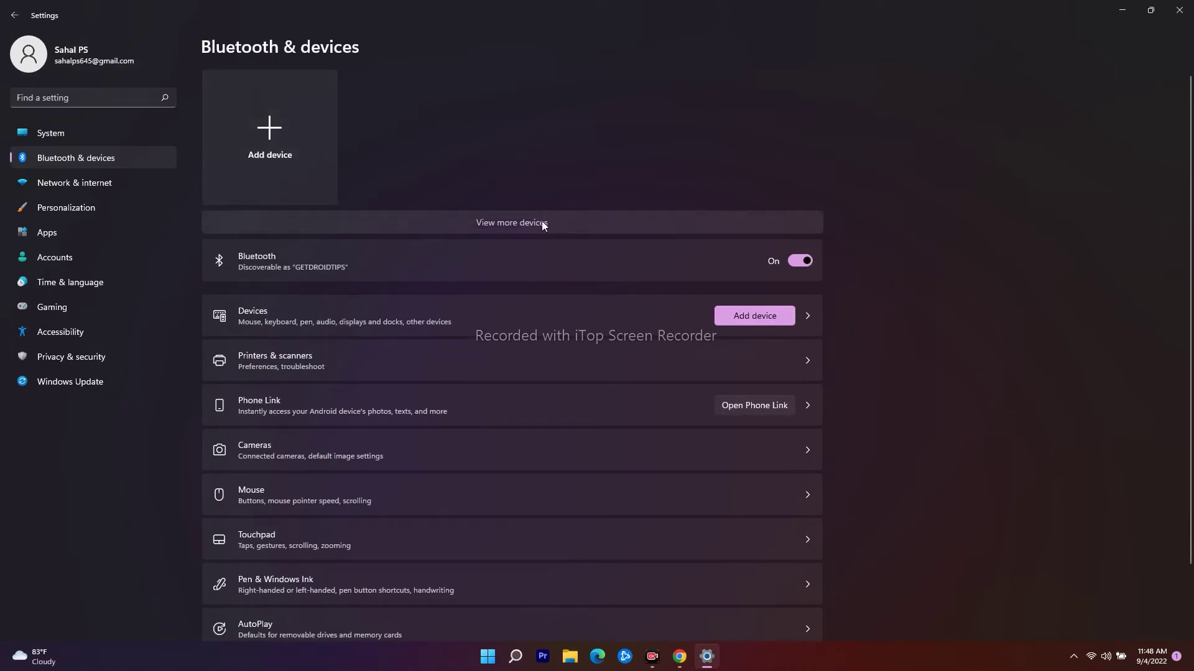
left_click(507, 223)
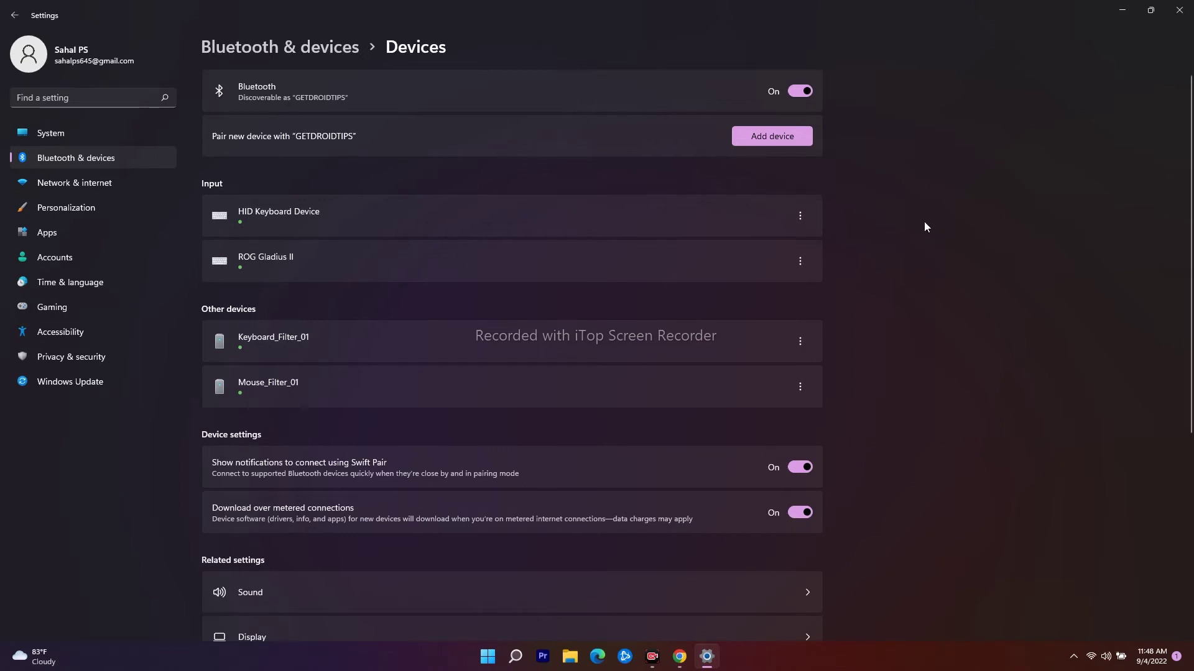
left_click(15, 15)
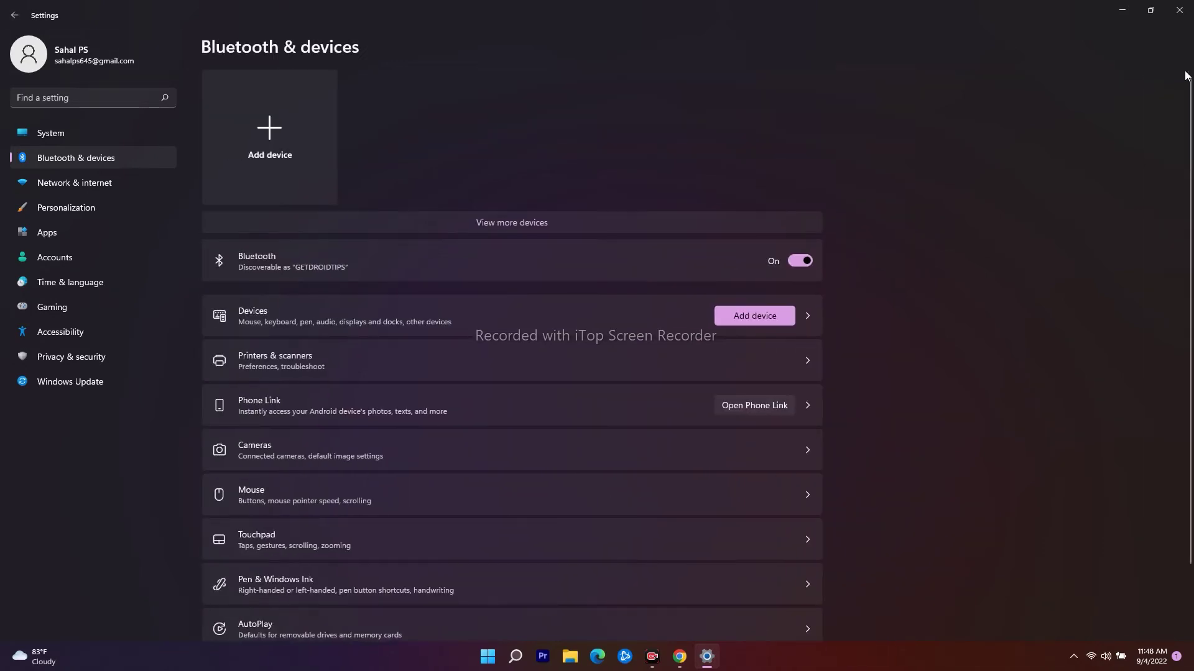
left_click(1179, 10)
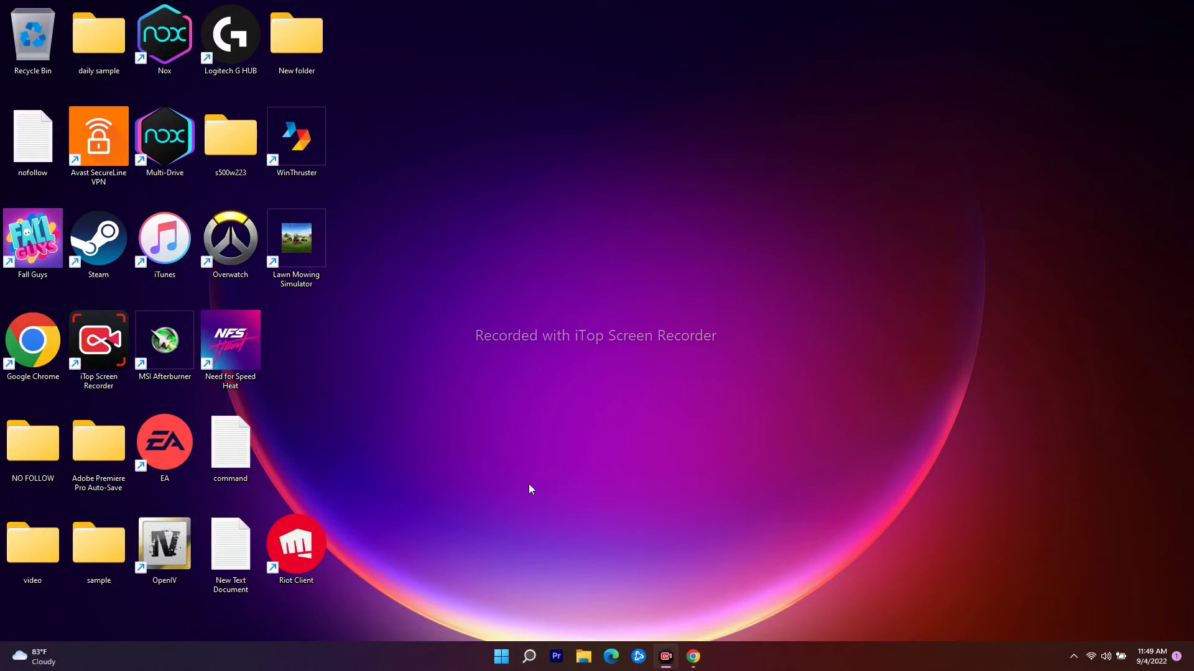
Open the Other troubleshooters list in the system Troubleshoot settings and look through the available troubleshooters.
right_click(499, 661)
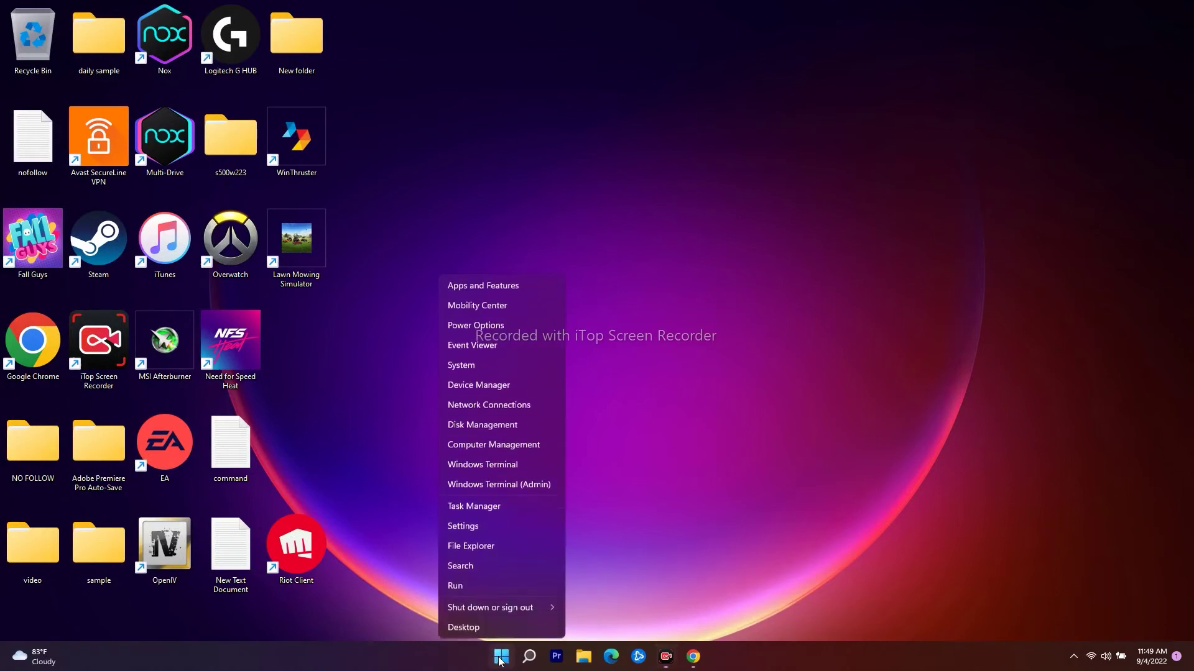
left_click(475, 529)
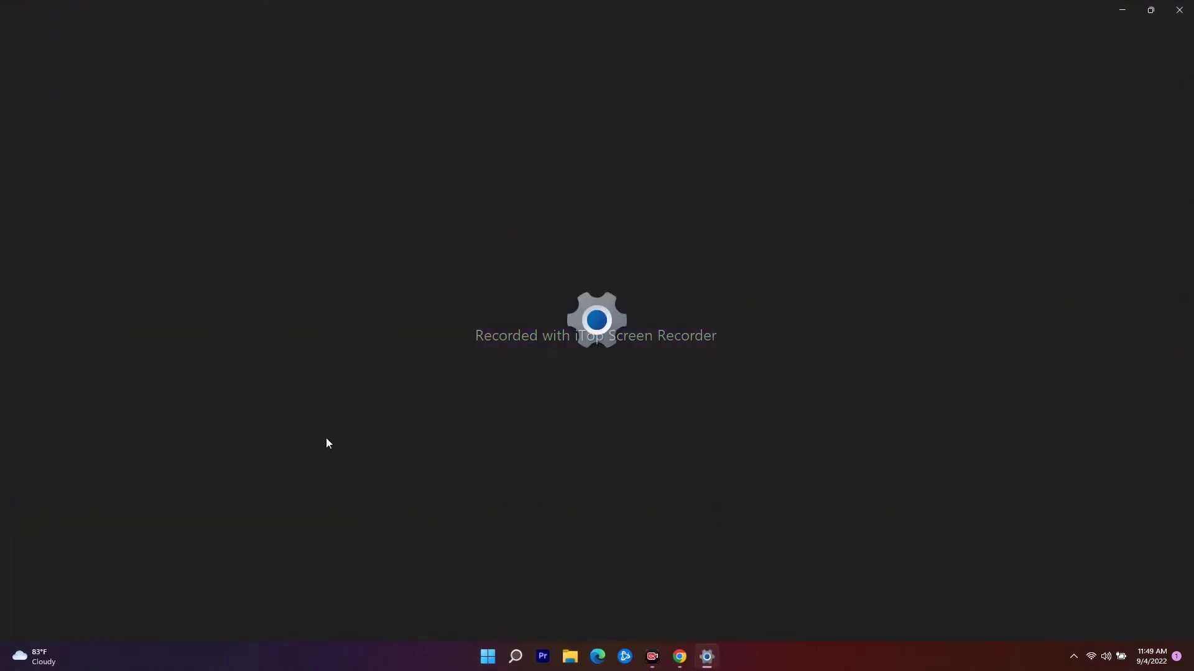
scroll(765, 419, "down", 3)
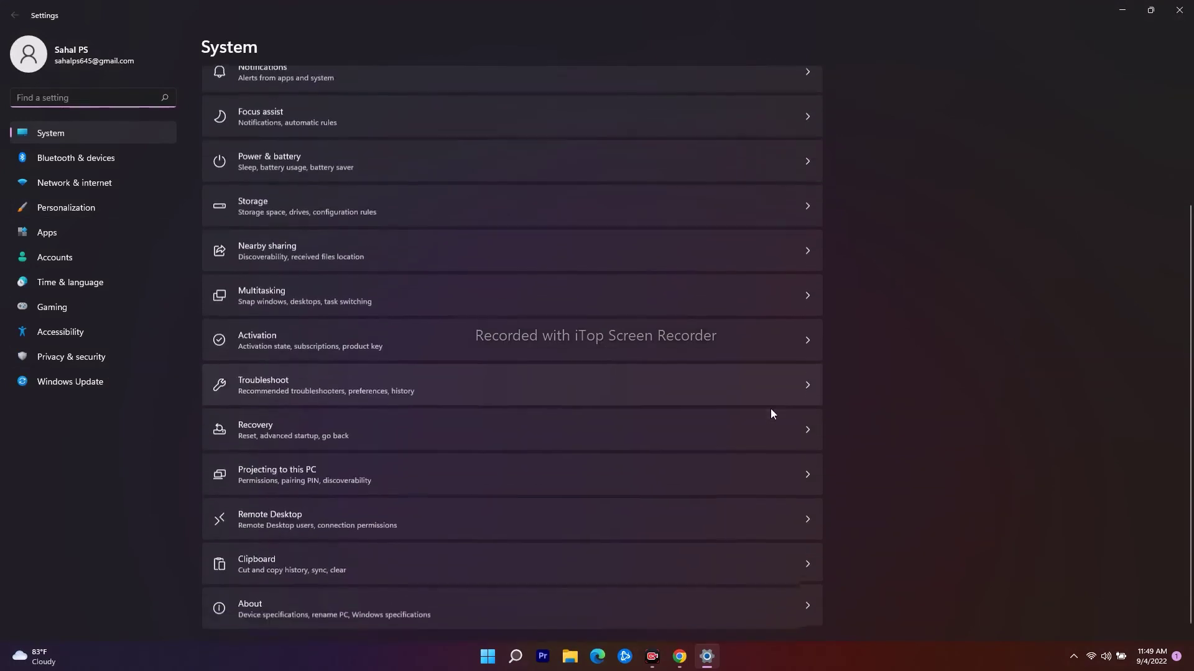
left_click(246, 367)
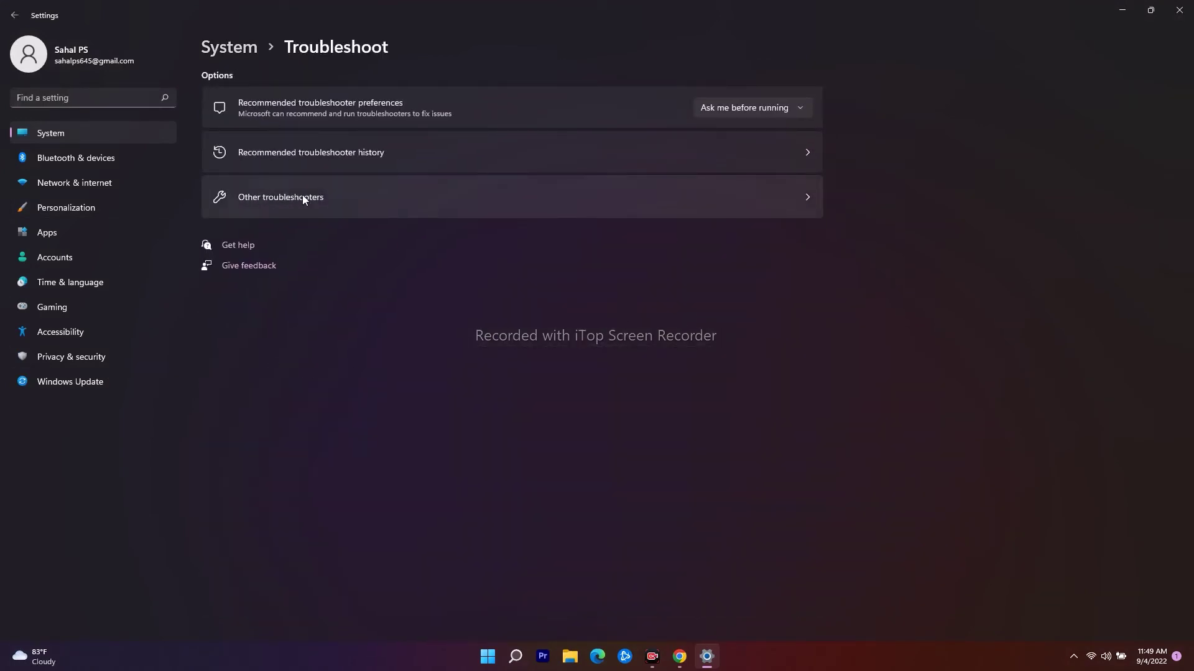
left_click(322, 197)
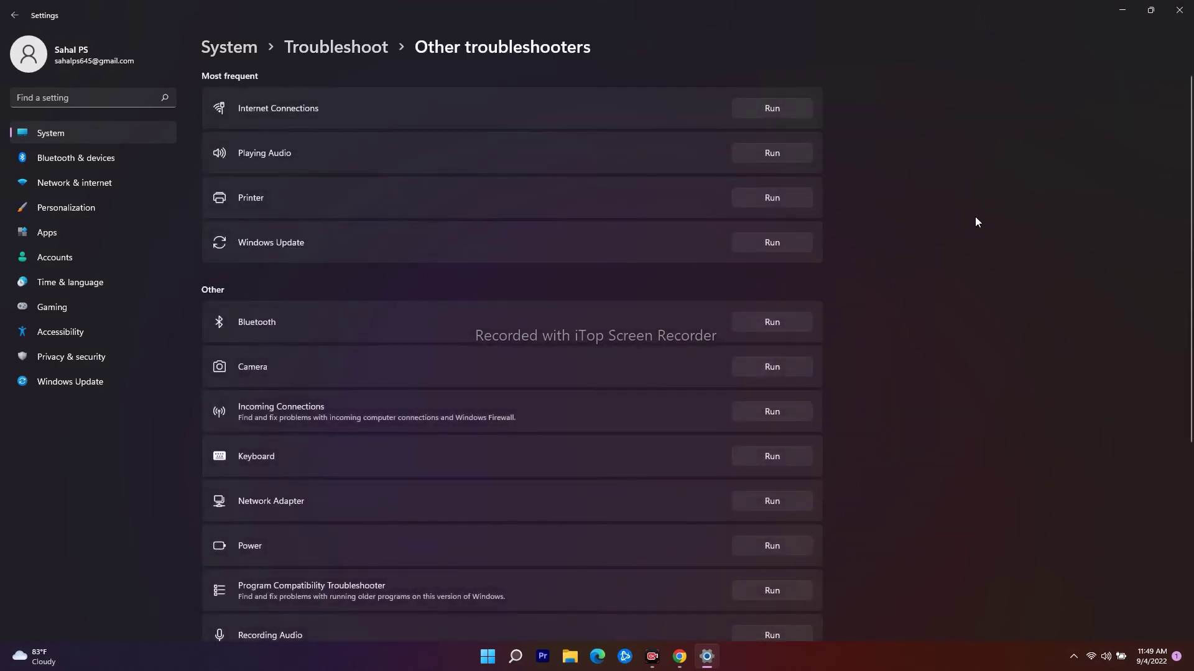
scroll(976, 221, "down", 3)
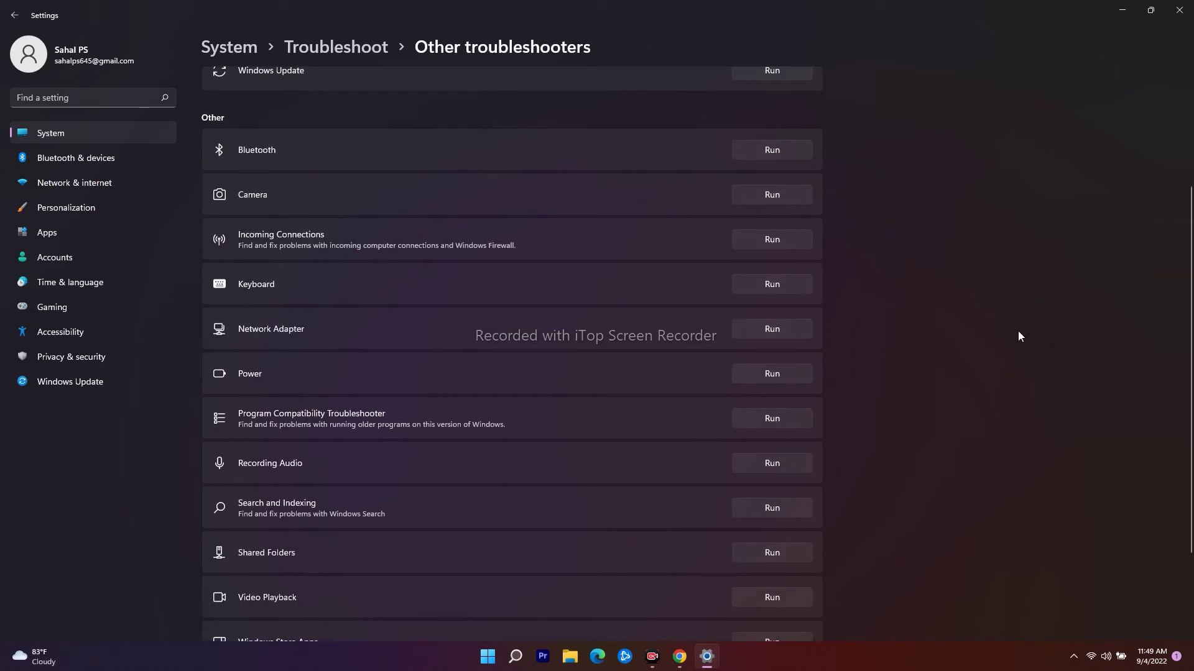
scroll(1017, 336, "up", 3)
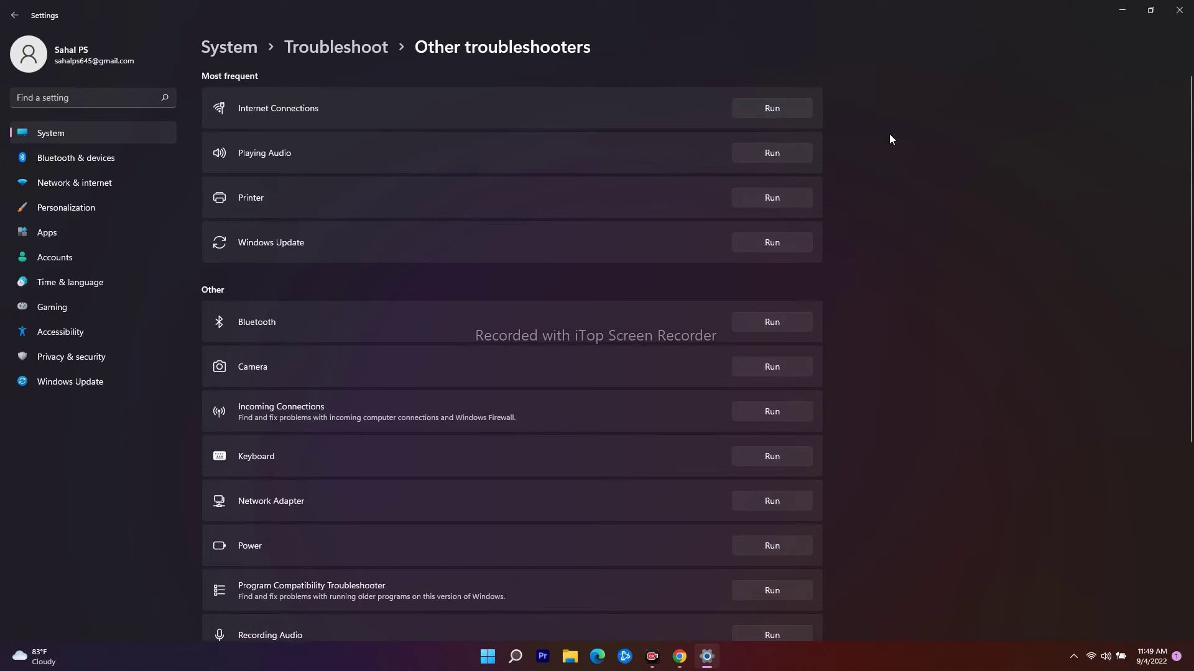
Run the Internet Connections troubleshooter on the connection to the Internet, and close Settings and the troubleshooter.
left_click(782, 107)
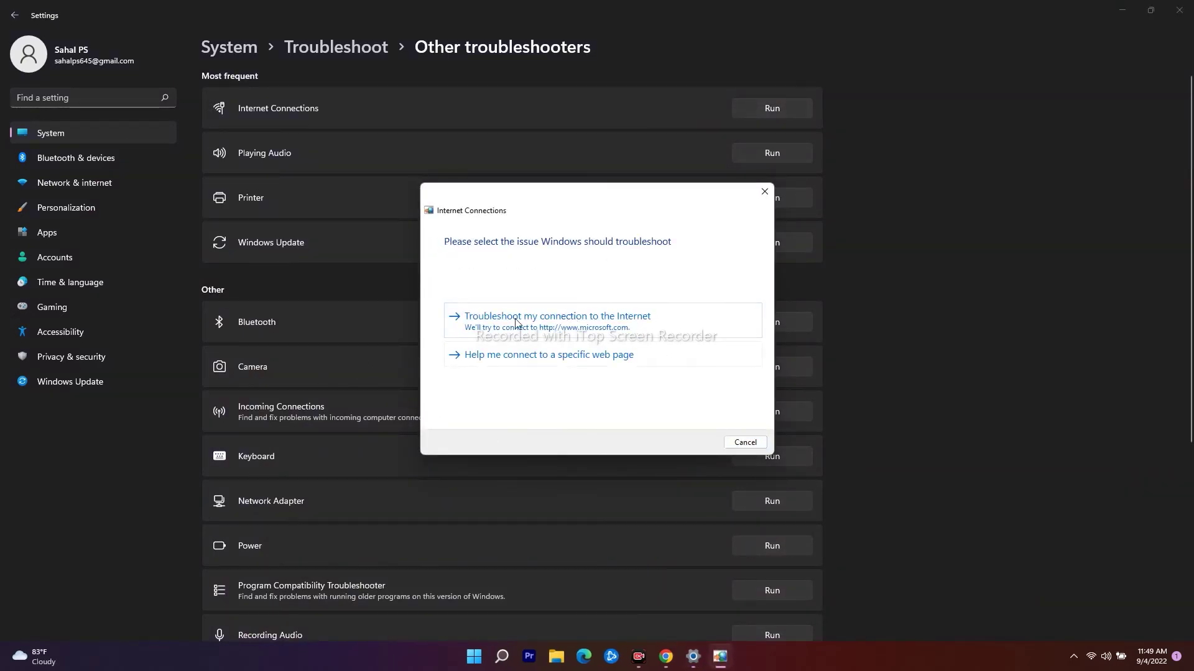
left_click(569, 318)
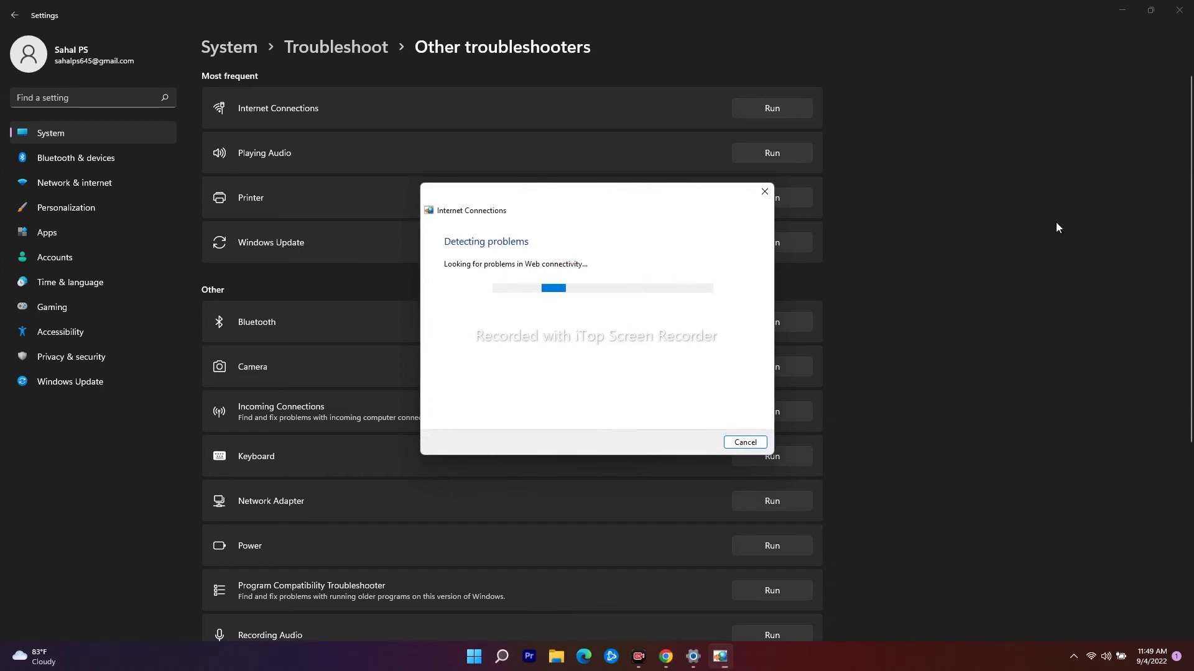
left_click(1177, 18)
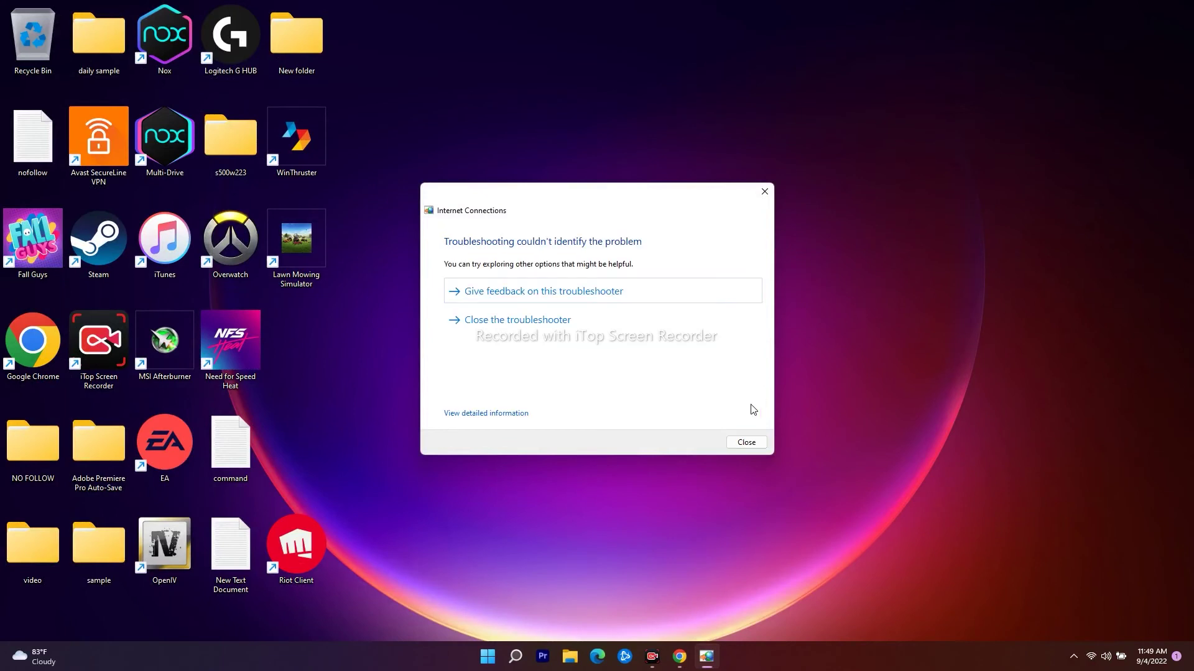
left_click(751, 445)
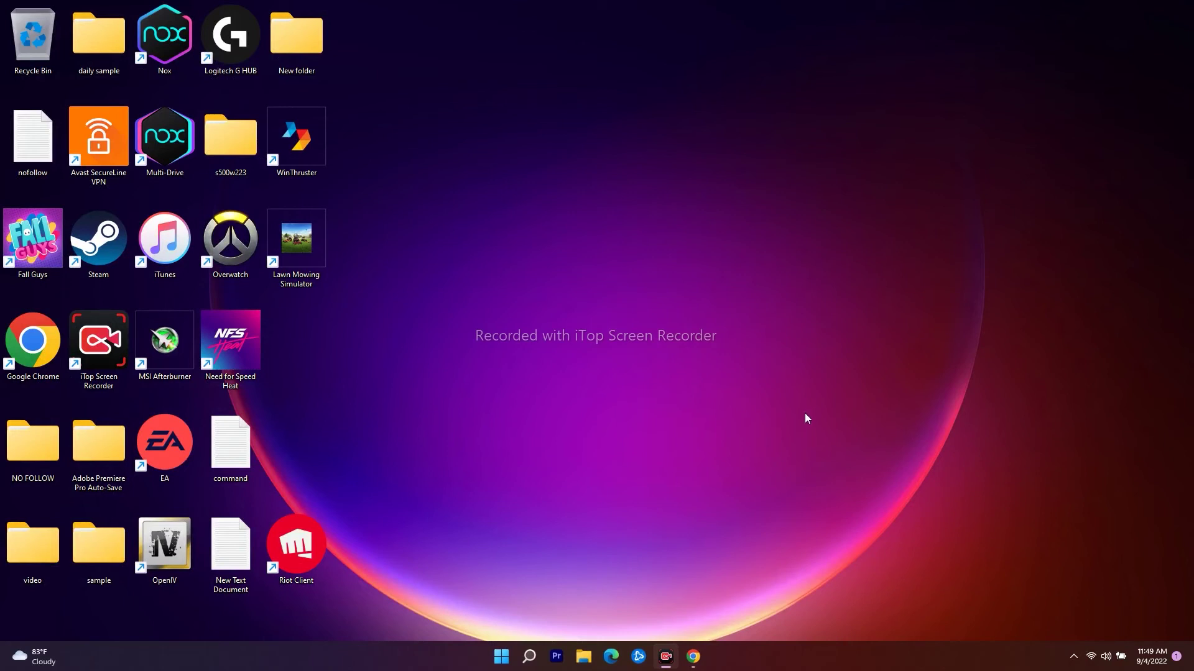
View the Network reset page in the advanced network settings, and close Settings without resetting.
right_click(501, 662)
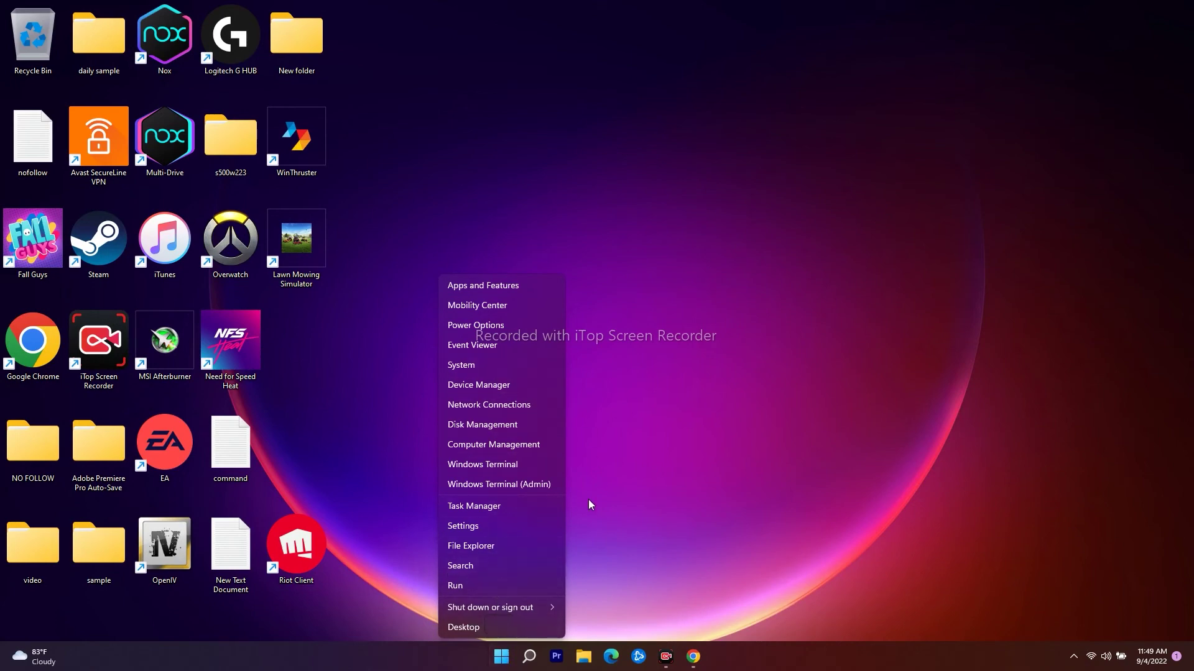
left_click(476, 527)
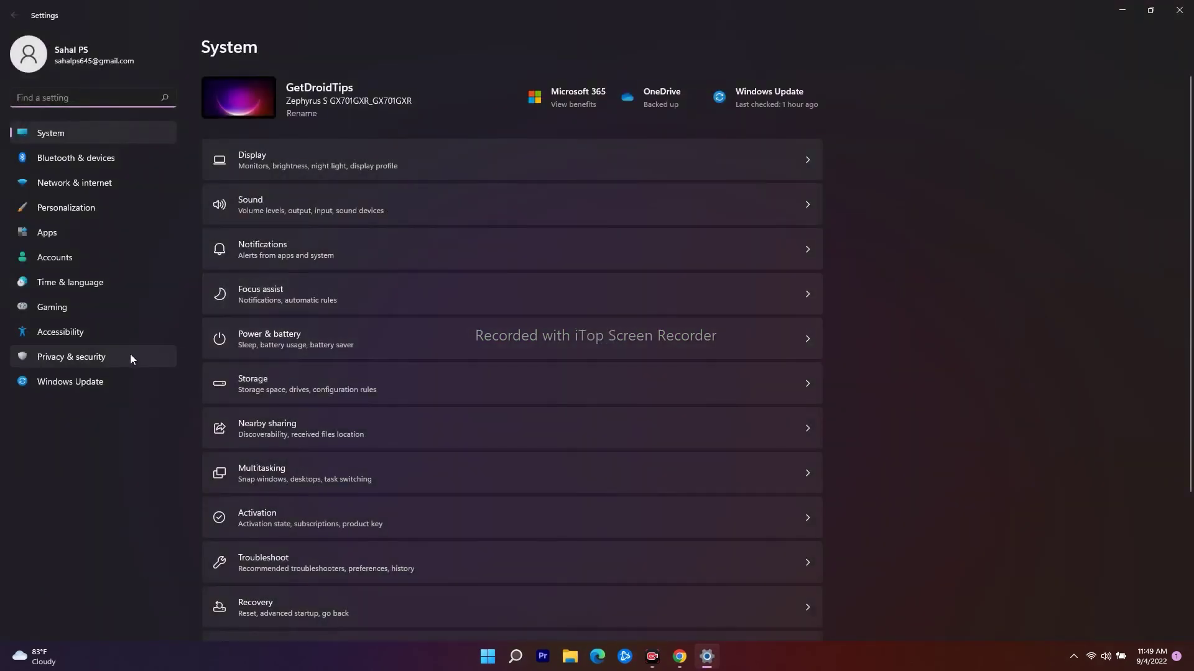
left_click(99, 183)
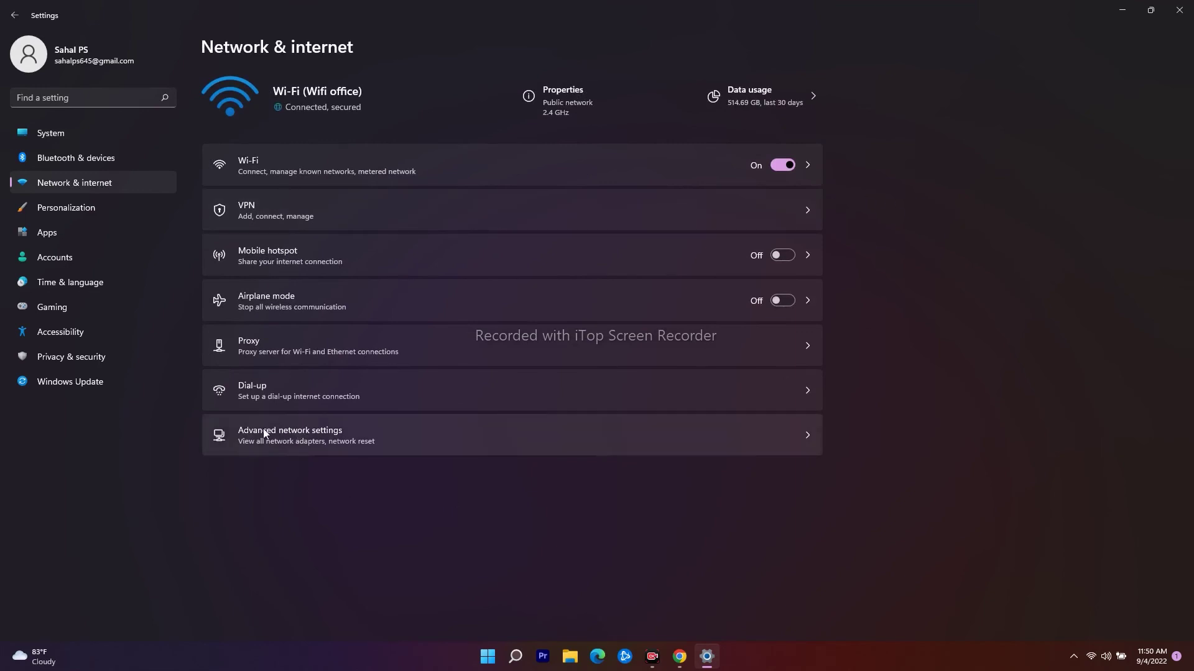
left_click(360, 430)
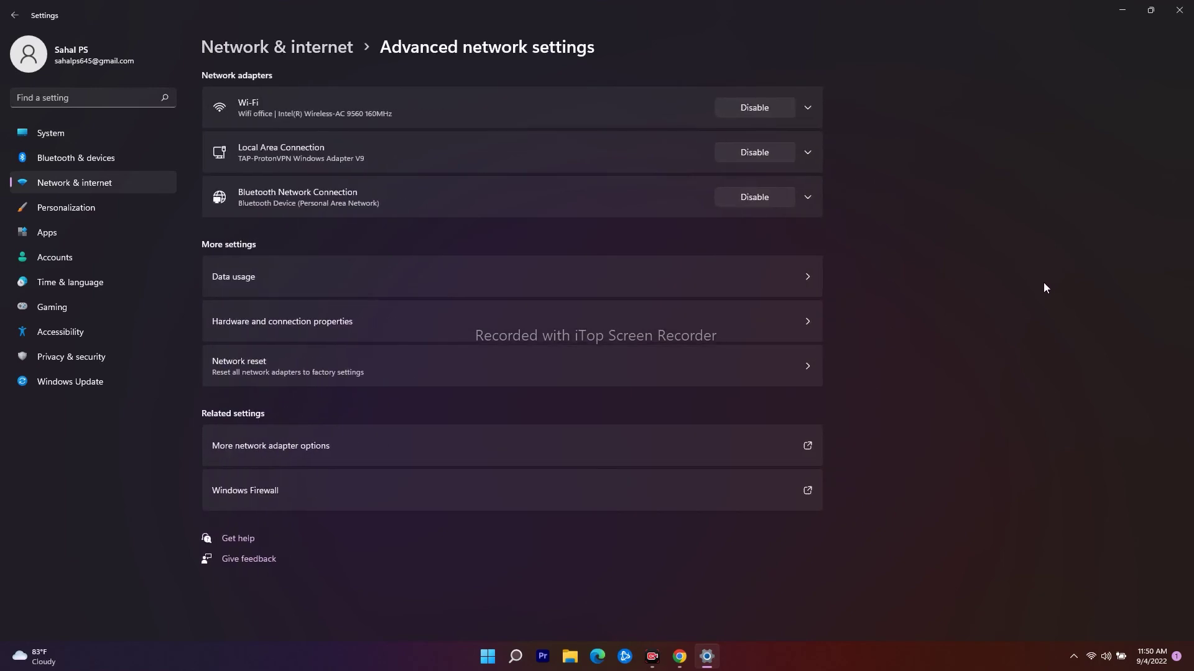
left_click(287, 361)
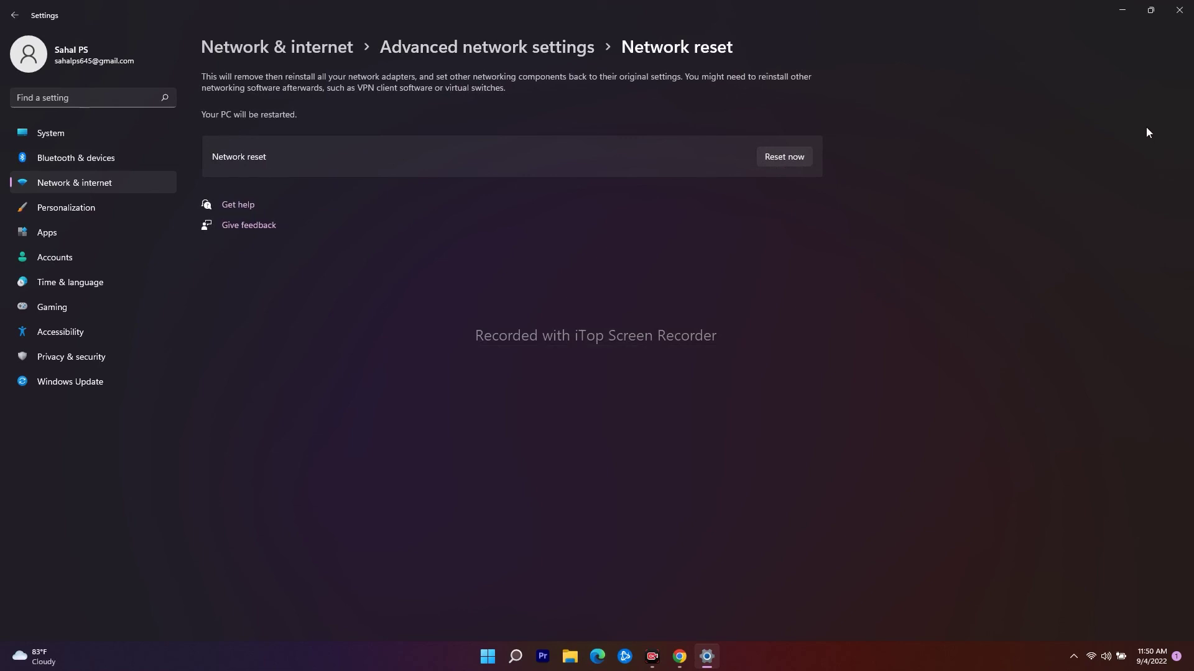
left_click(1180, 10)
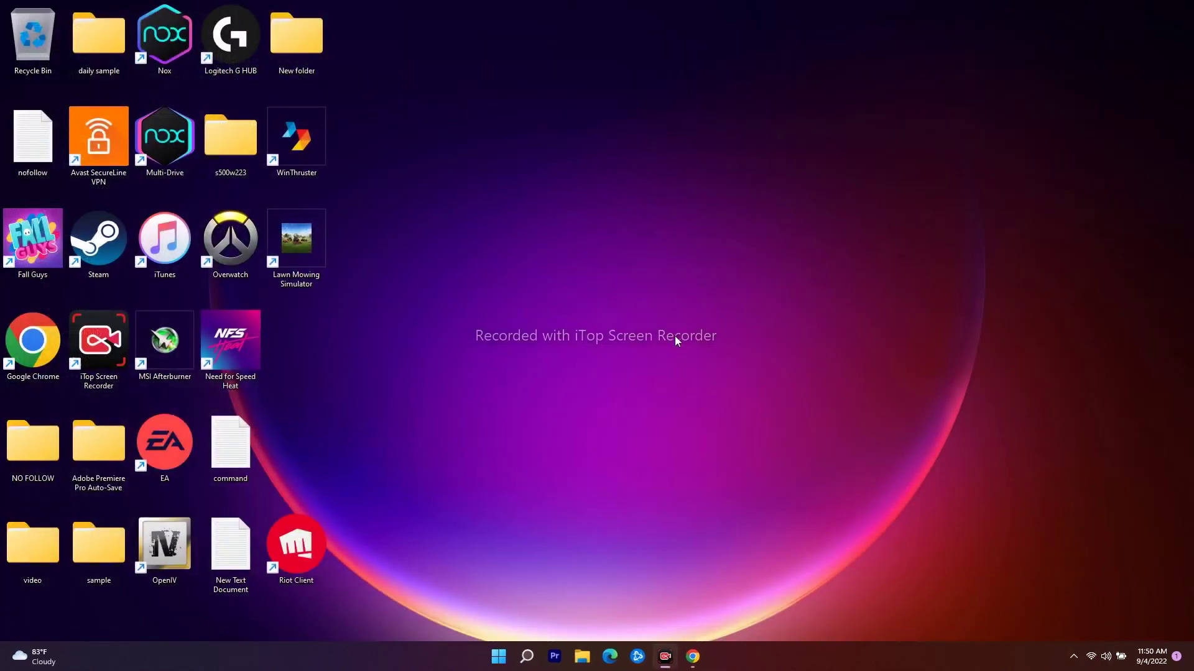